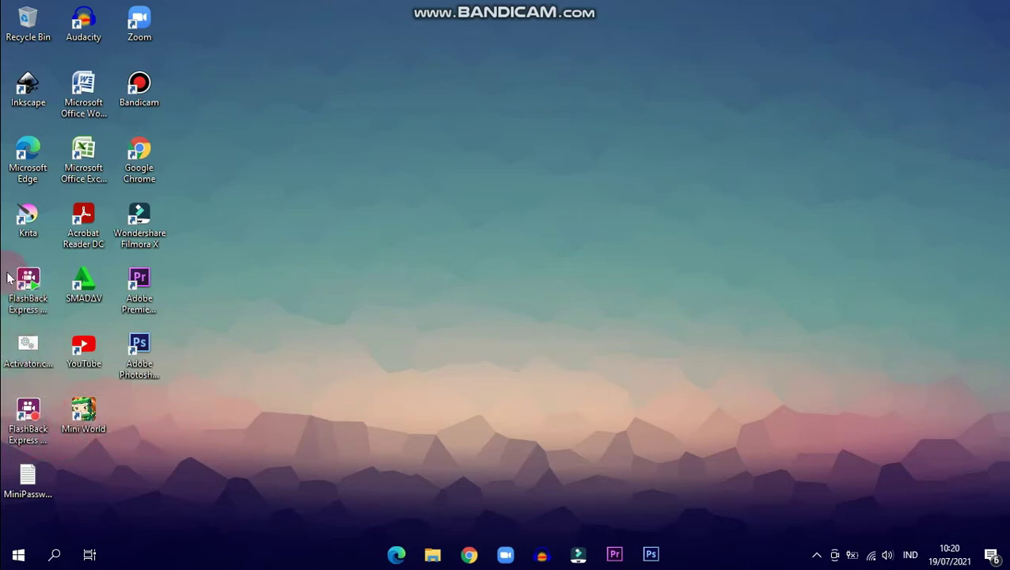
- Move the two FlashBack Express shortcuts side by side into the open middle area of the desktop
{"action": "left_click", "coordinate": [23, 403]}
{"action": "left_click_drag", "start_coordinate": [22, 402], "coordinate": [357, 276]}
{"action": "left_click_drag", "start_coordinate": [14, 297], "coordinate": [405, 292]}
{"action": "left_click", "coordinate": [347, 328]}
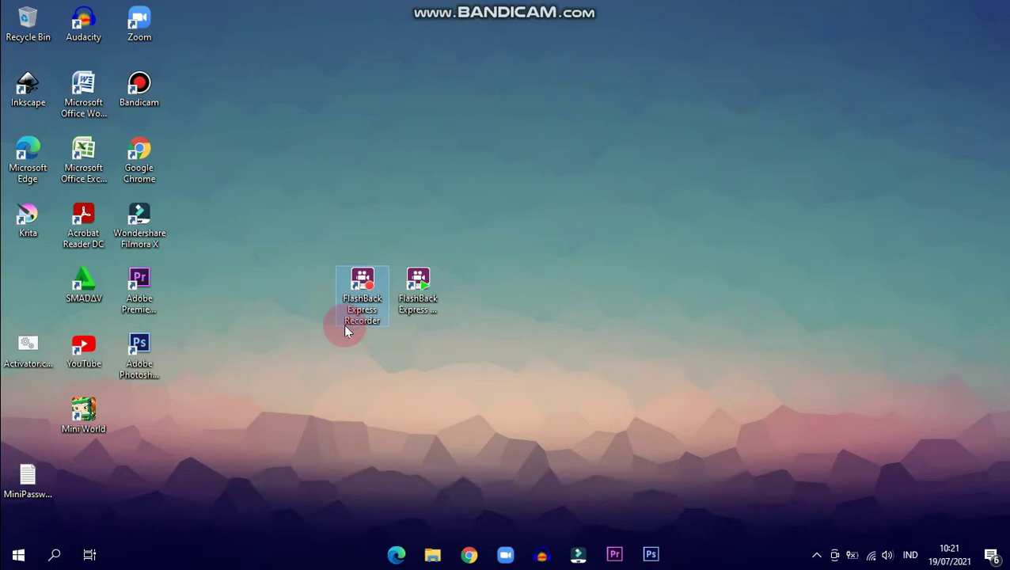
- Open FlashBack Express Recorder, dismissing the FlashBack Pro offer, and raise the microphone volume slightly
{"action": "double_click", "coordinate": [346, 327]}
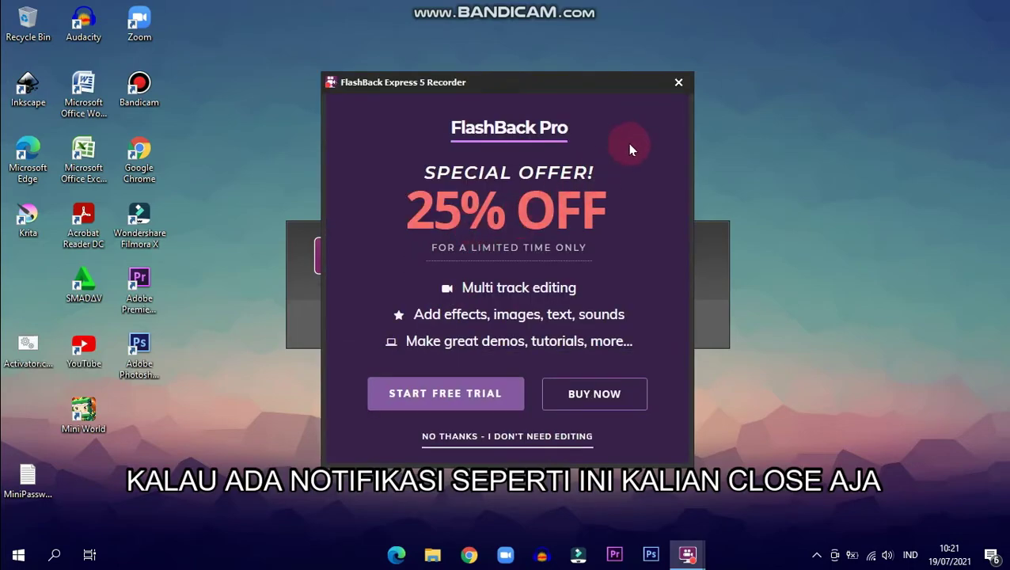
{"action": "left_click", "coordinate": [678, 84]}
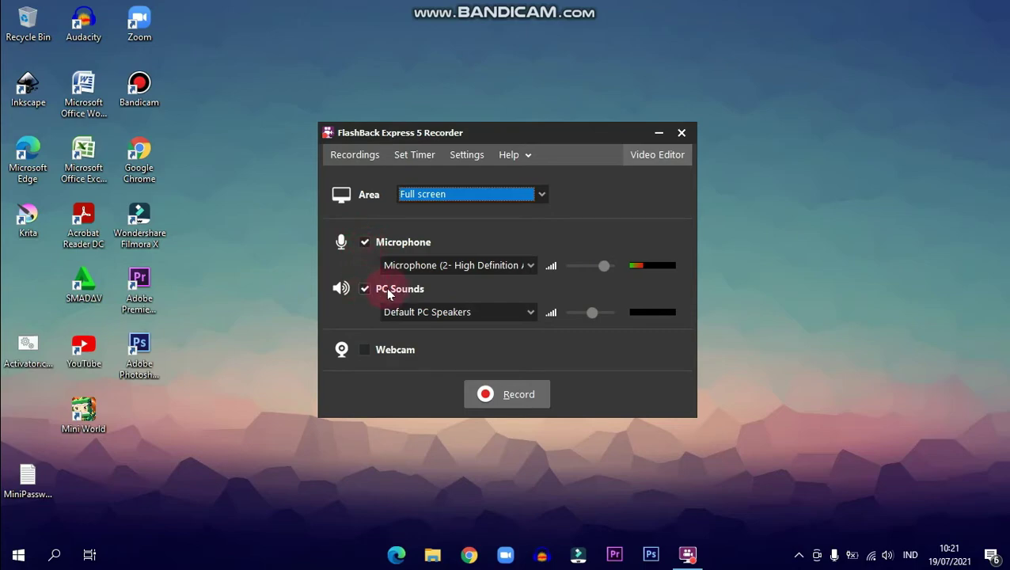
{"action": "left_click", "coordinate": [606, 267]}
{"action": "left_click_drag", "start_coordinate": [611, 272], "coordinate": [610, 272]}
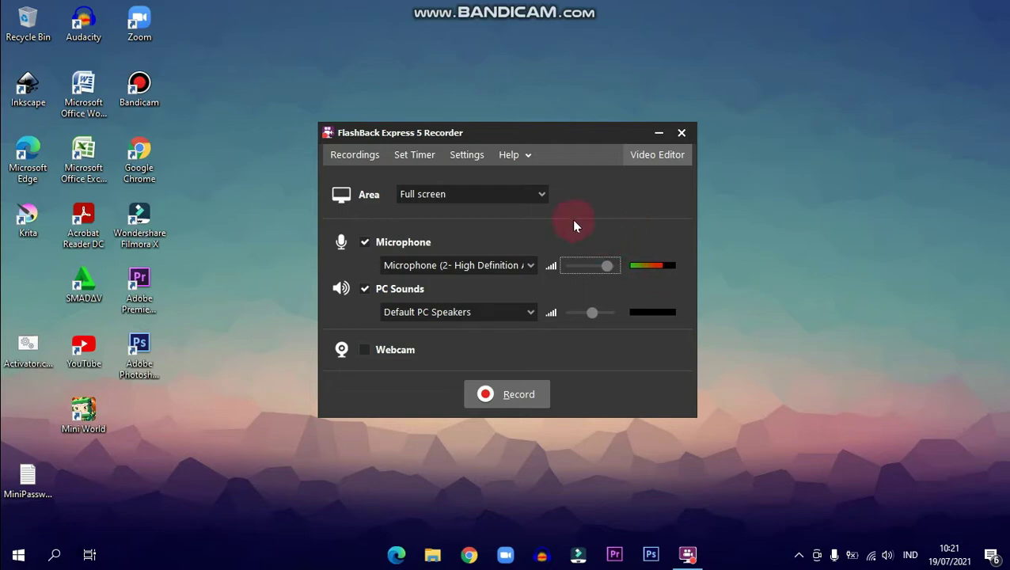
- Open the recorder's settings and examine the hotkey, advanced and sound options
{"action": "left_click", "coordinate": [468, 158]}
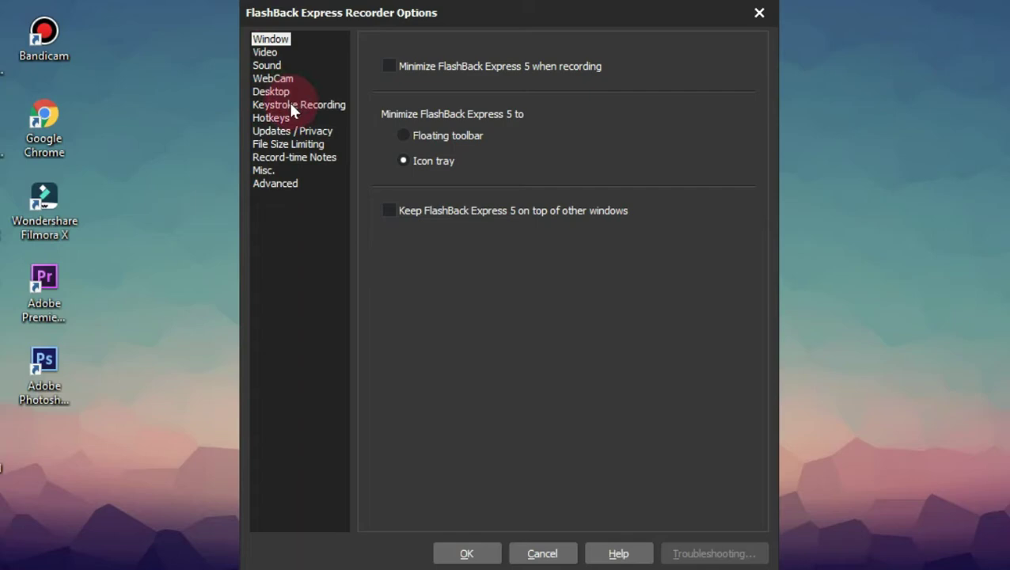
{"action": "left_click", "coordinate": [273, 118]}
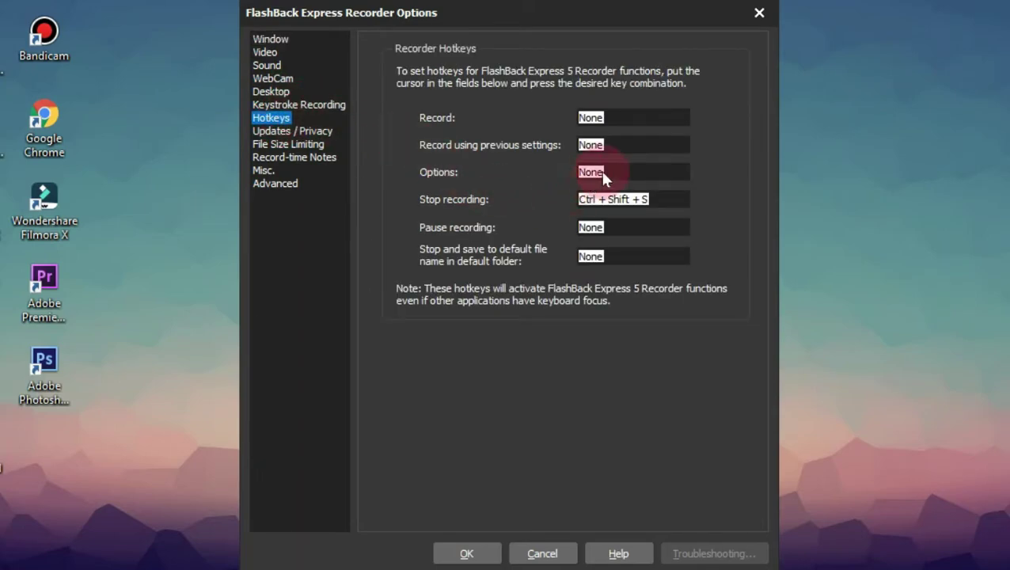
{"action": "left_click", "coordinate": [592, 118]}
{"action": "left_click", "coordinate": [287, 184]}
{"action": "left_click", "coordinate": [277, 118]}
{"action": "left_click", "coordinate": [268, 66]}
- Set the recorder's video frame rate to 30 frames per second
{"action": "left_click", "coordinate": [265, 53]}
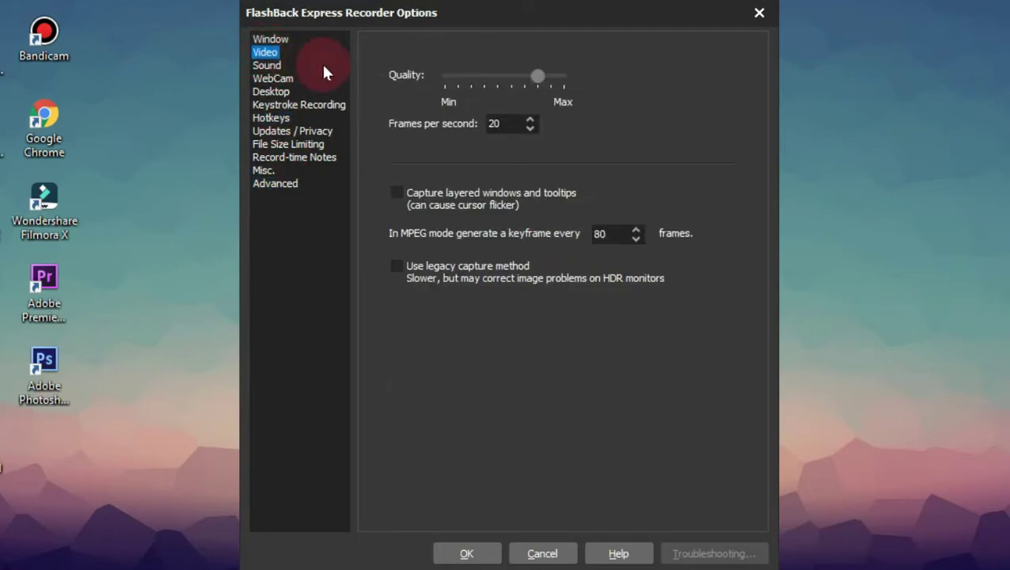
{"action": "left_click_drag", "start_coordinate": [534, 76], "coordinate": [554, 78]}
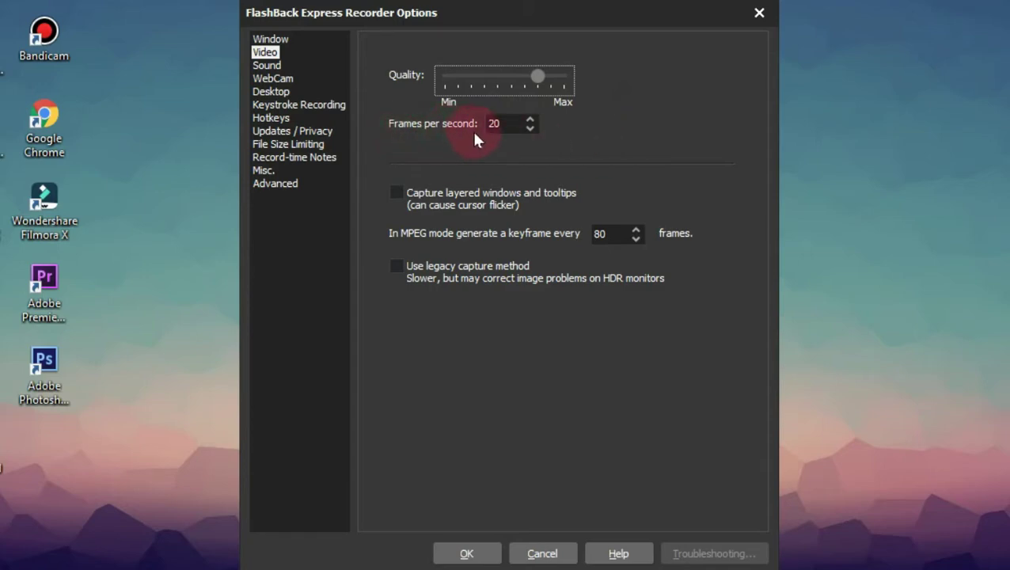
{"action": "left_click", "coordinate": [530, 120]}
{"action": "left_click", "coordinate": [529, 120]}
{"action": "left_click", "coordinate": [529, 120]}
{"action": "left_click", "coordinate": [530, 119]}
{"action": "left_click", "coordinate": [530, 119]}
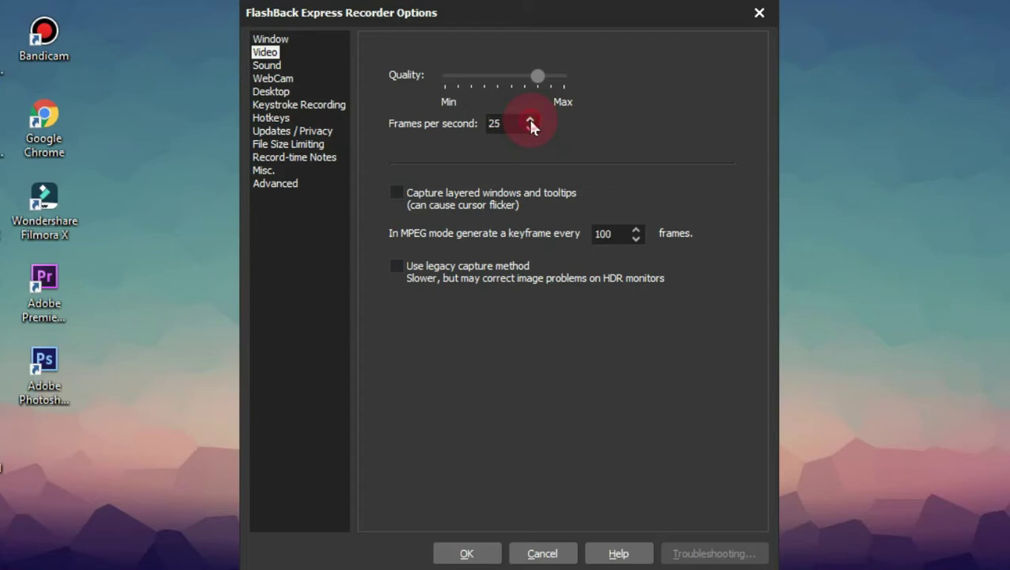
{"action": "left_click", "coordinate": [529, 119]}
{"action": "left_click", "coordinate": [530, 120]}
{"action": "left_click", "coordinate": [529, 119]}
{"action": "left_click", "coordinate": [530, 120]}
{"action": "left_click", "coordinate": [530, 120]}
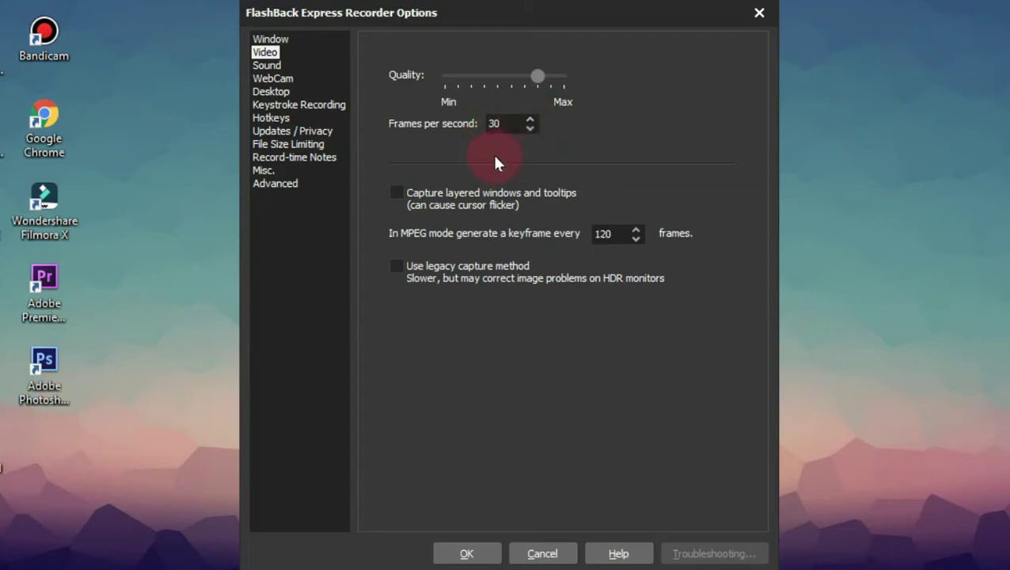
- Check the sound, webcam and window options and accept the recorder settings
{"action": "left_click", "coordinate": [267, 66]}
{"action": "left_click", "coordinate": [273, 79]}
{"action": "left_click", "coordinate": [272, 103]}
{"action": "left_click", "coordinate": [271, 39]}
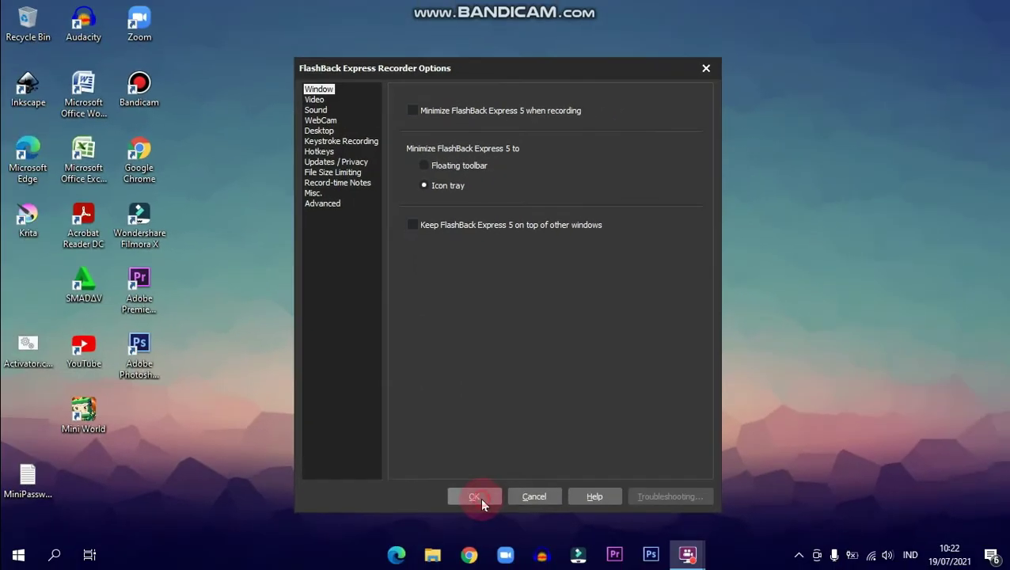
{"action": "key", "text": "Return"}
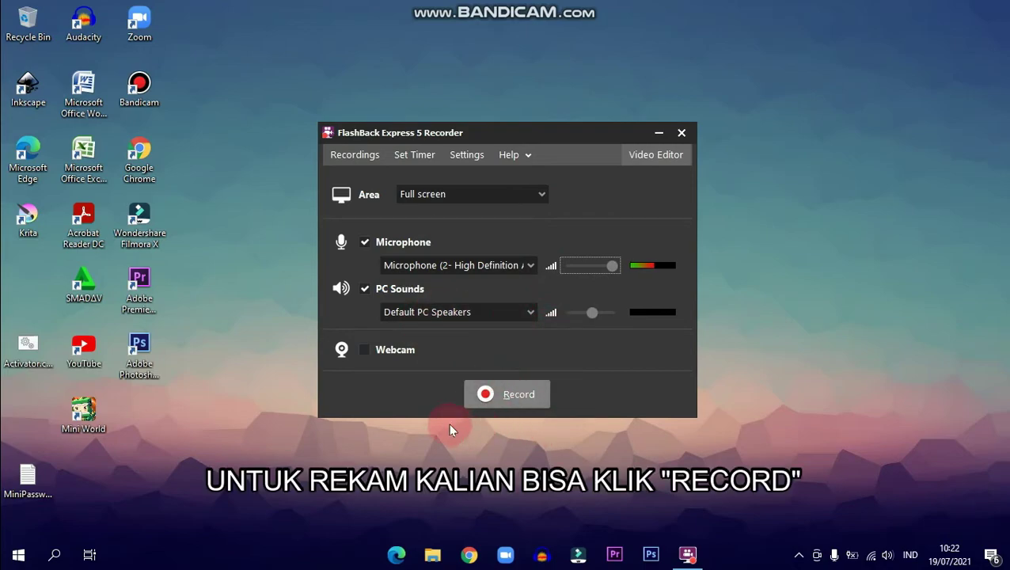
- Start a full-screen recording with microphone and PC sounds and minimize the recorder to the tray
{"action": "left_click", "coordinate": [519, 395]}
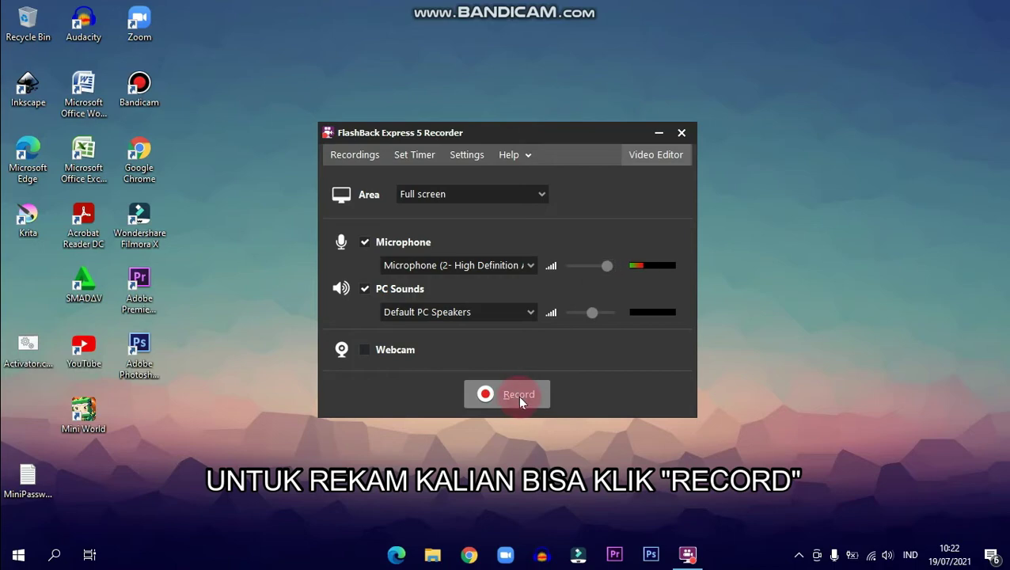
{"action": "left_click", "coordinate": [519, 395]}
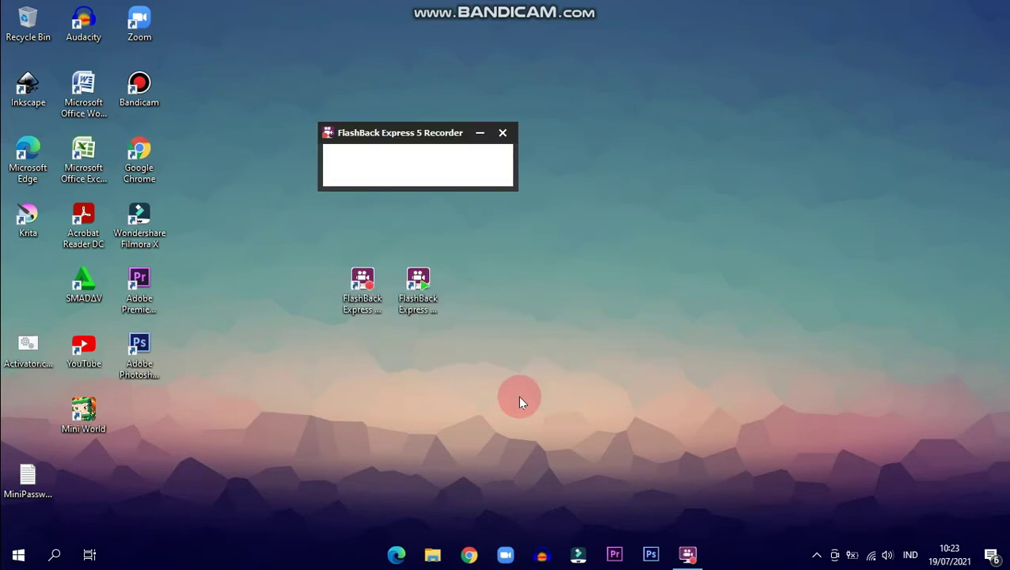
{"action": "left_click", "coordinate": [479, 134]}
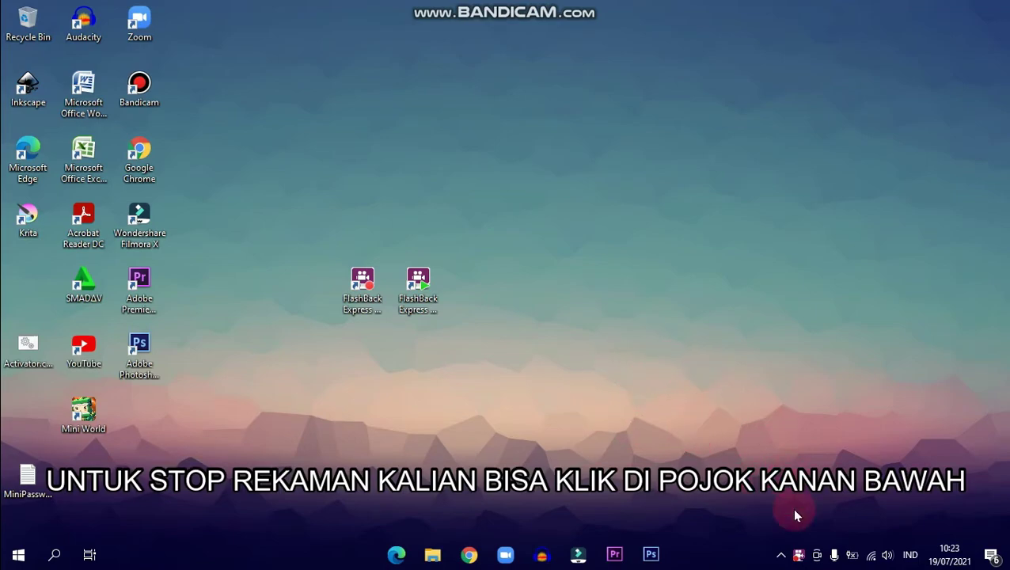
- Stop the running recording and open it in FlashBack Express Player
{"action": "right_click", "coordinate": [813, 550]}
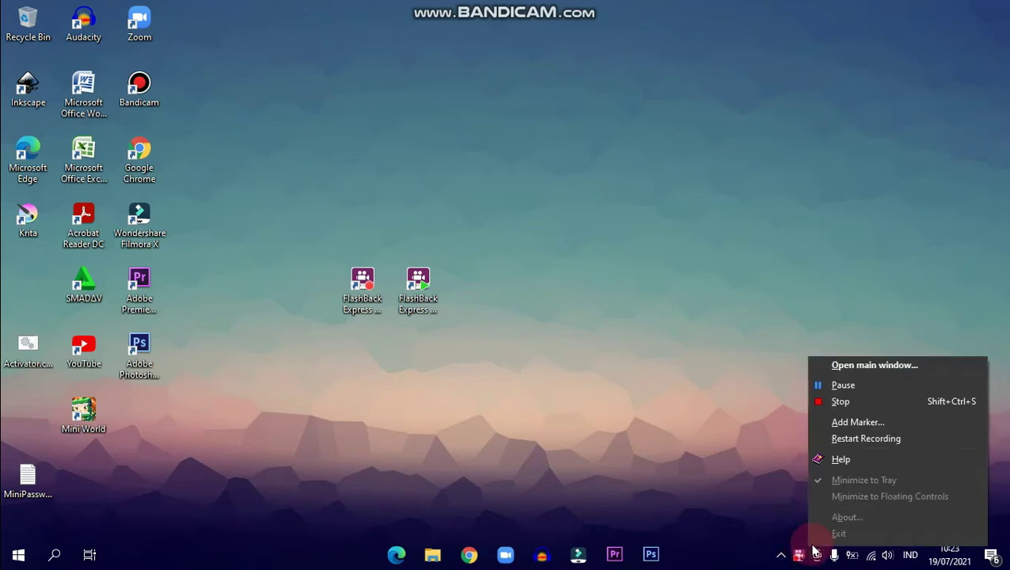
{"action": "left_click", "coordinate": [842, 402]}
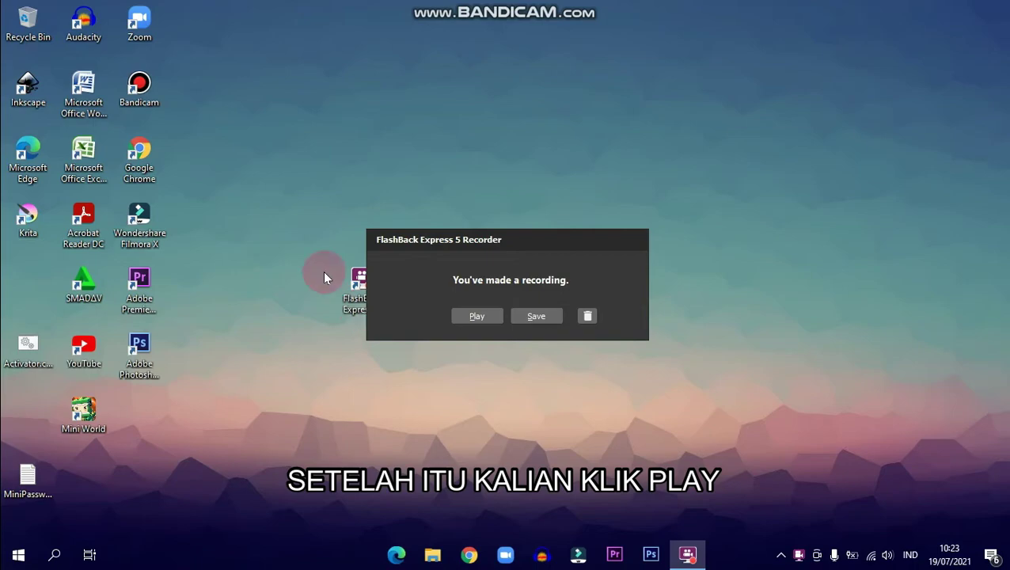
{"action": "left_click", "coordinate": [481, 317]}
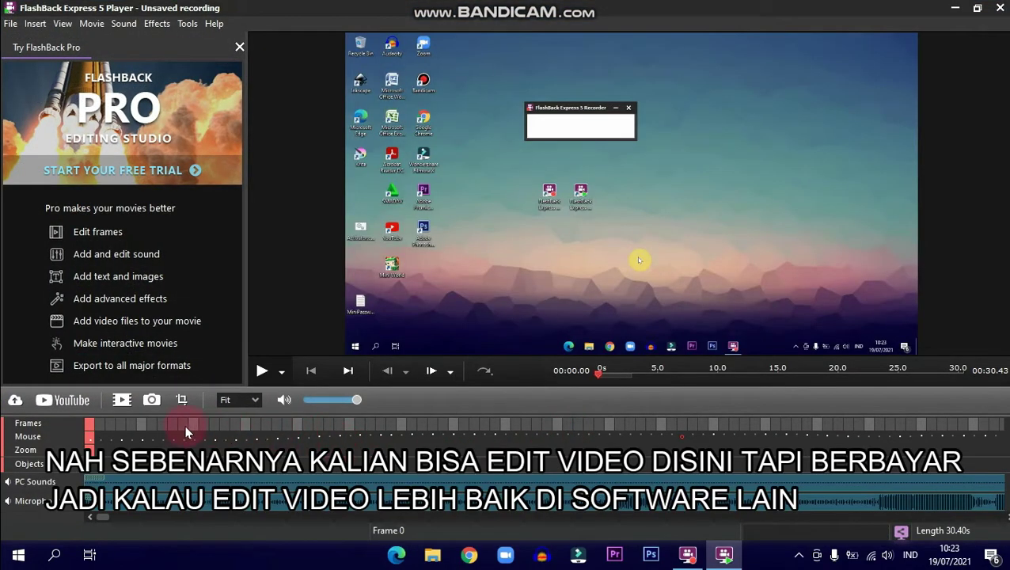
- Play the opening seconds of the recording as a preview and pause it
{"action": "left_click_drag", "start_coordinate": [89, 424], "coordinate": [68, 428]}
{"action": "left_click", "coordinate": [295, 372]}
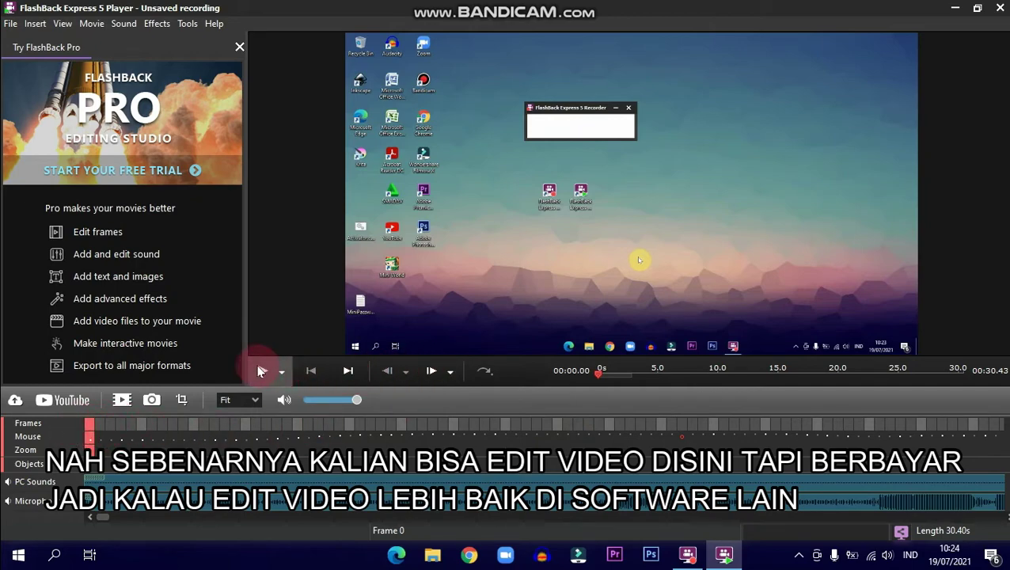
{"action": "left_click", "coordinate": [262, 372]}
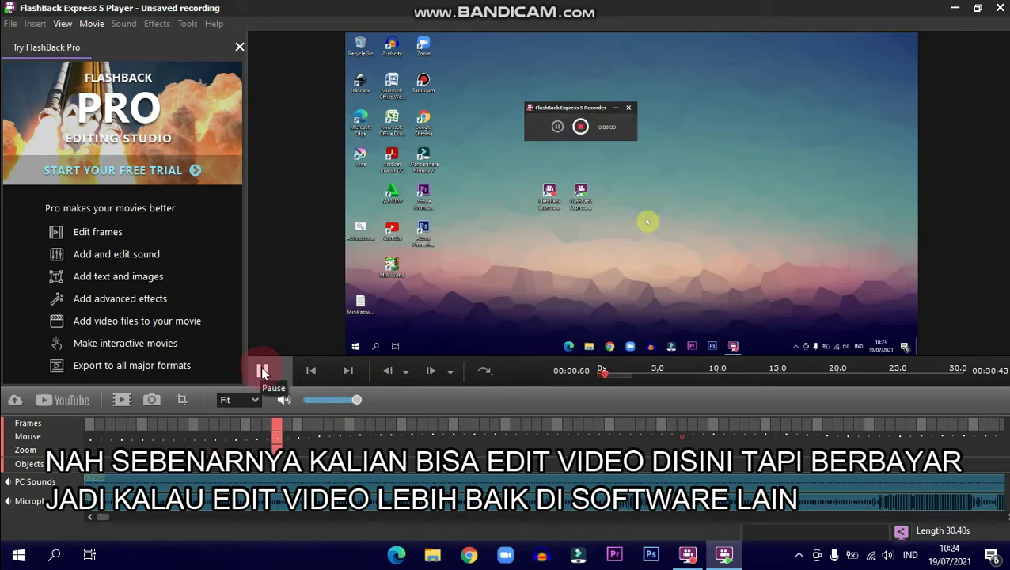
{"action": "left_click", "coordinate": [262, 372]}
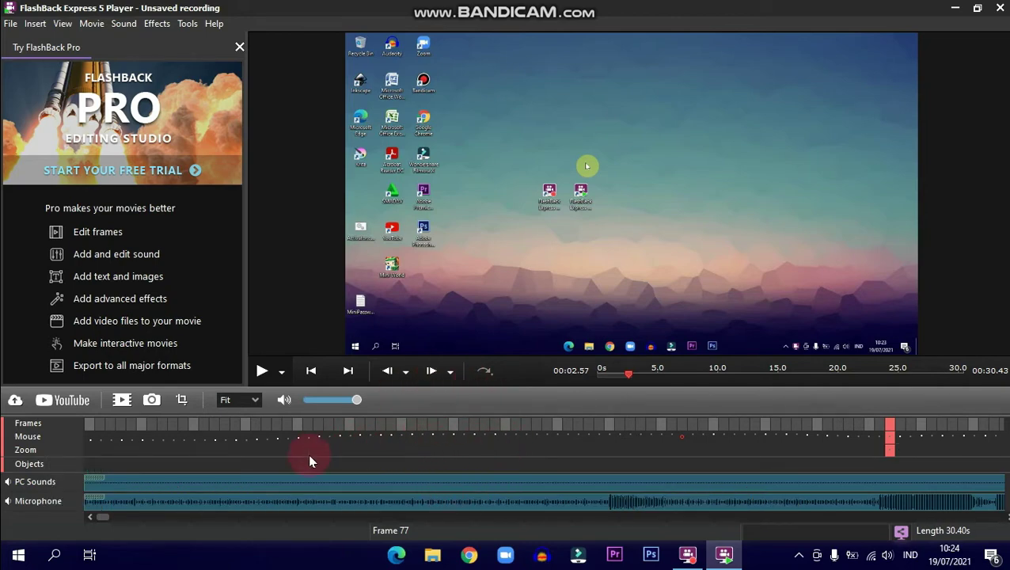
- Try out selecting frames 0 to 10 on the timeline and return to frame 0
{"action": "left_click_drag", "start_coordinate": [191, 426], "coordinate": [86, 425]}
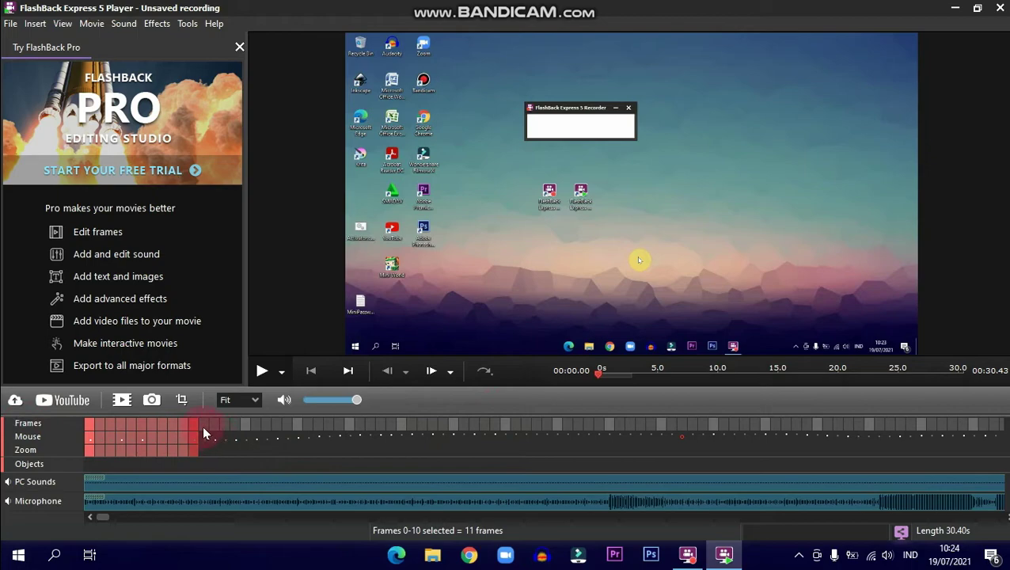
{"action": "left_click", "coordinate": [145, 425]}
{"action": "left_click", "coordinate": [87, 428], "text": "shift"}
{"action": "left_click", "coordinate": [89, 429]}
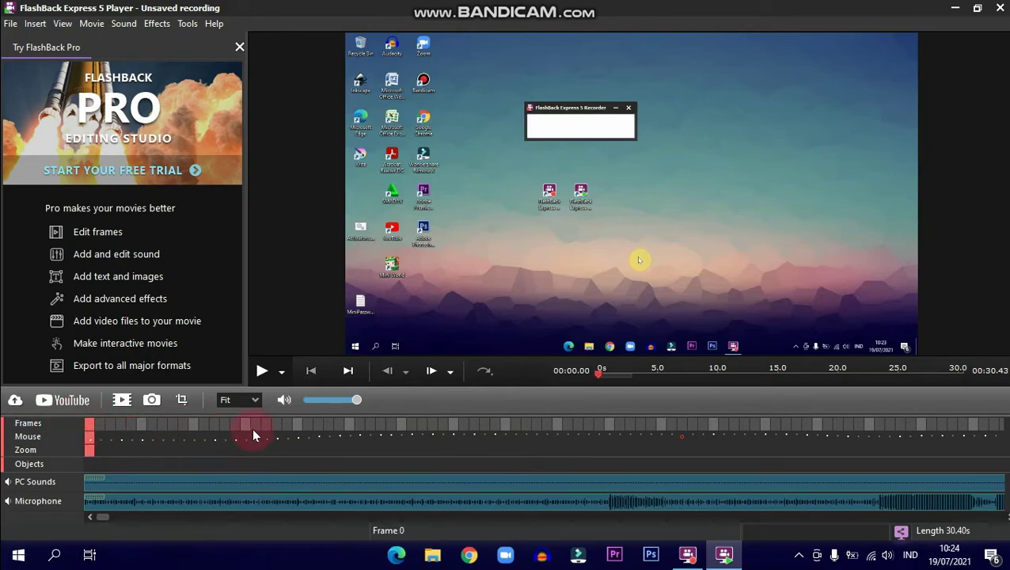
- Start an MPEG4 export of the whole movie at 100% width and height with the aspect ratio kept
{"action": "left_click", "coordinate": [10, 24]}
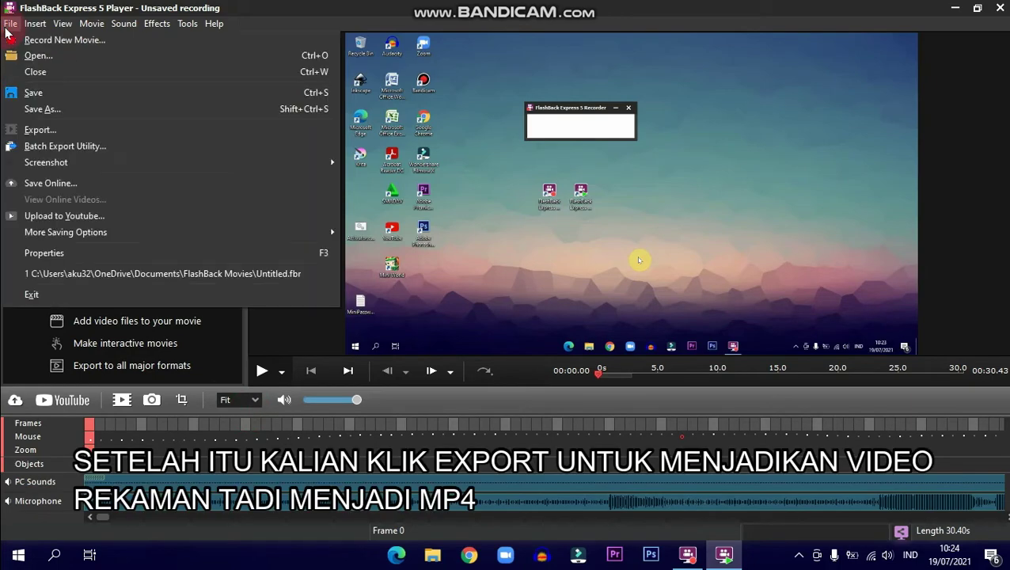
{"action": "left_click", "coordinate": [40, 129]}
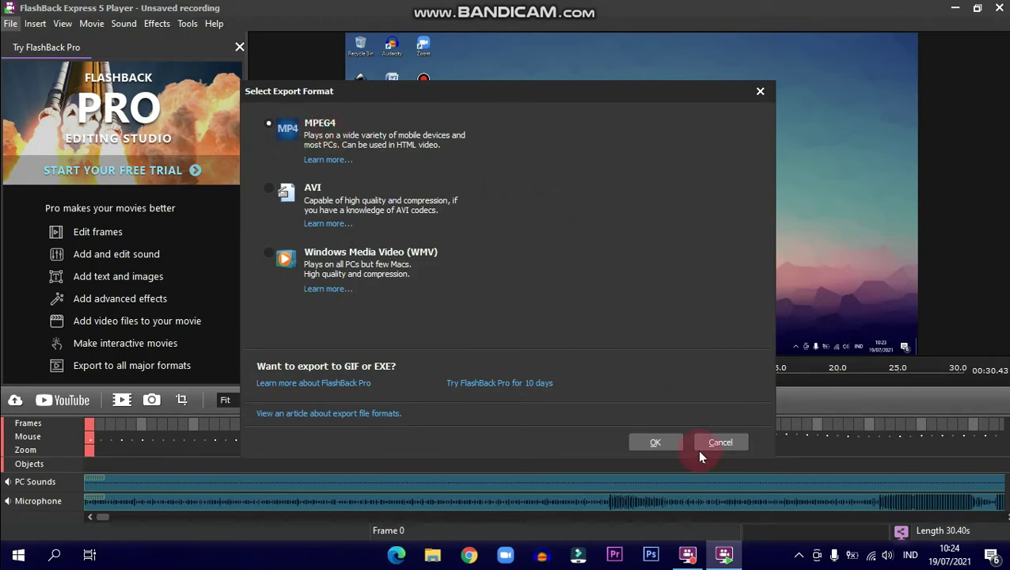
{"action": "left_click", "coordinate": [646, 443]}
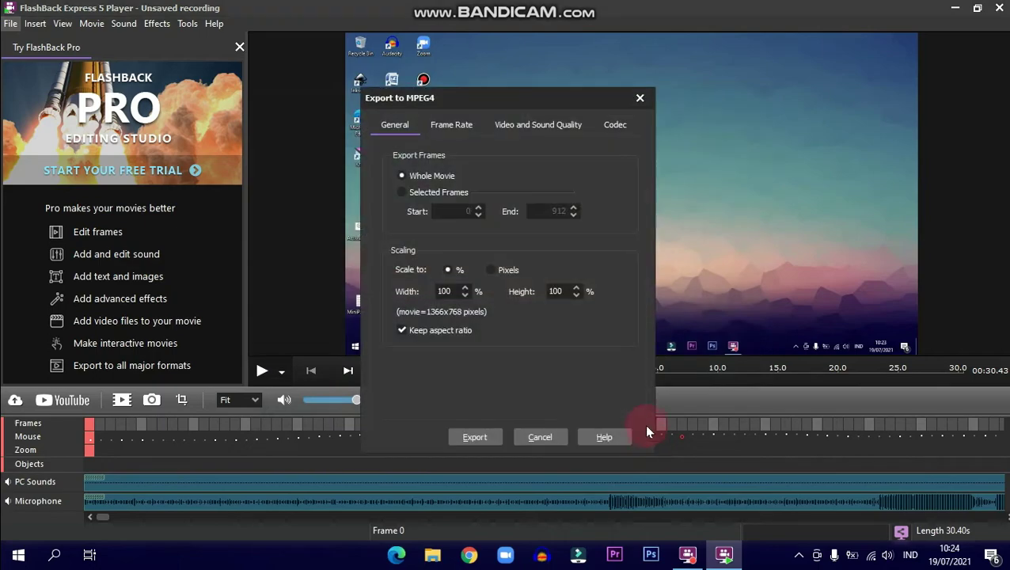
{"action": "left_click", "coordinate": [475, 437]}
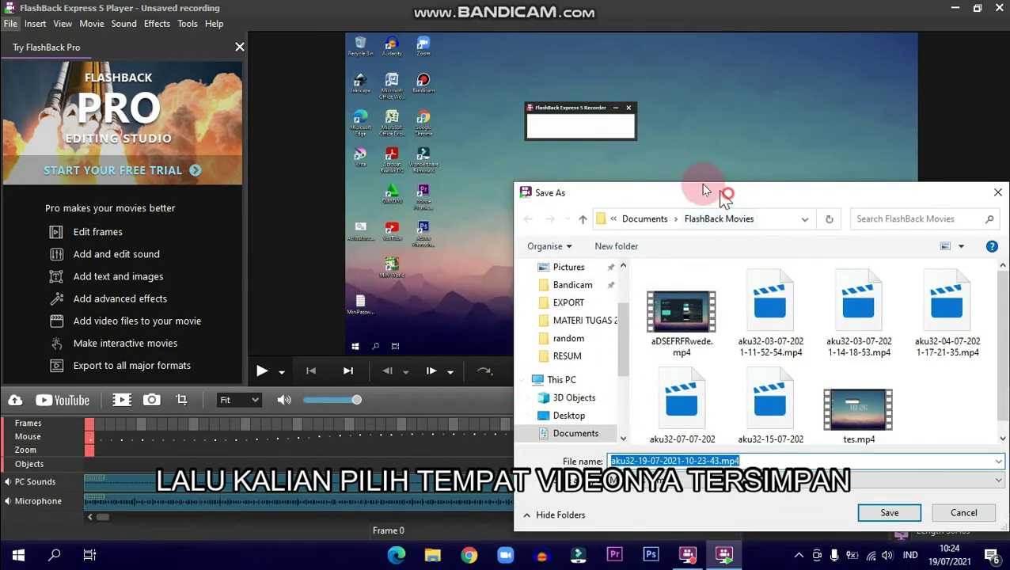
- Save the MP4 in the FlashBack Movies documents folder under the suggested file name and open the exported video
{"action": "left_click_drag", "start_coordinate": [717, 192], "coordinate": [530, 110]}
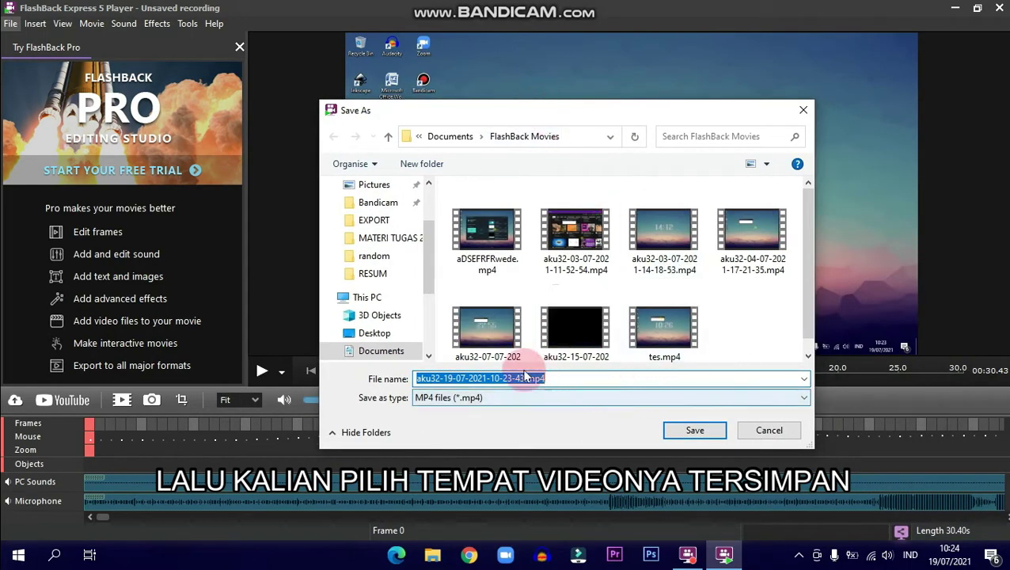
{"action": "scroll", "coordinate": [411, 301], "scroll_direction": "down", "scroll_amount": 3}
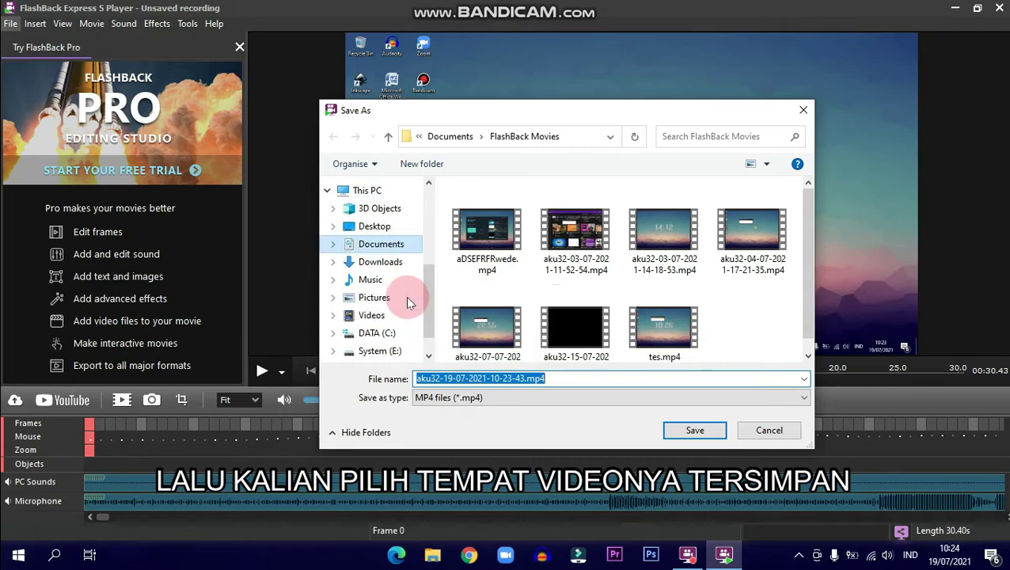
{"action": "scroll", "coordinate": [408, 293], "scroll_direction": "up", "scroll_amount": 3}
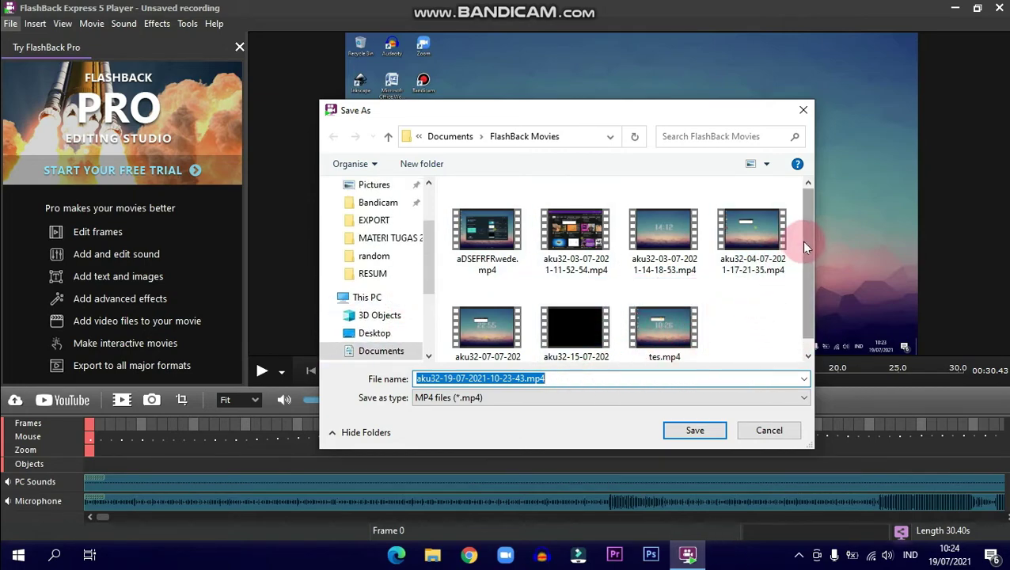
{"action": "left_click_drag", "start_coordinate": [802, 240], "coordinate": [809, 262]}
{"action": "left_click_drag", "start_coordinate": [818, 297], "coordinate": [780, 368]}
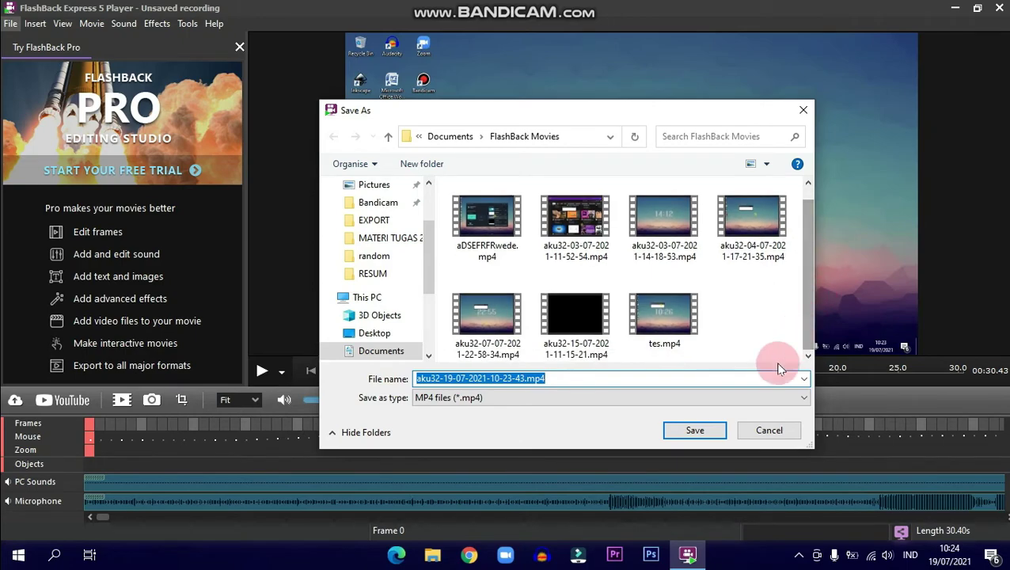
{"action": "left_click", "coordinate": [694, 430]}
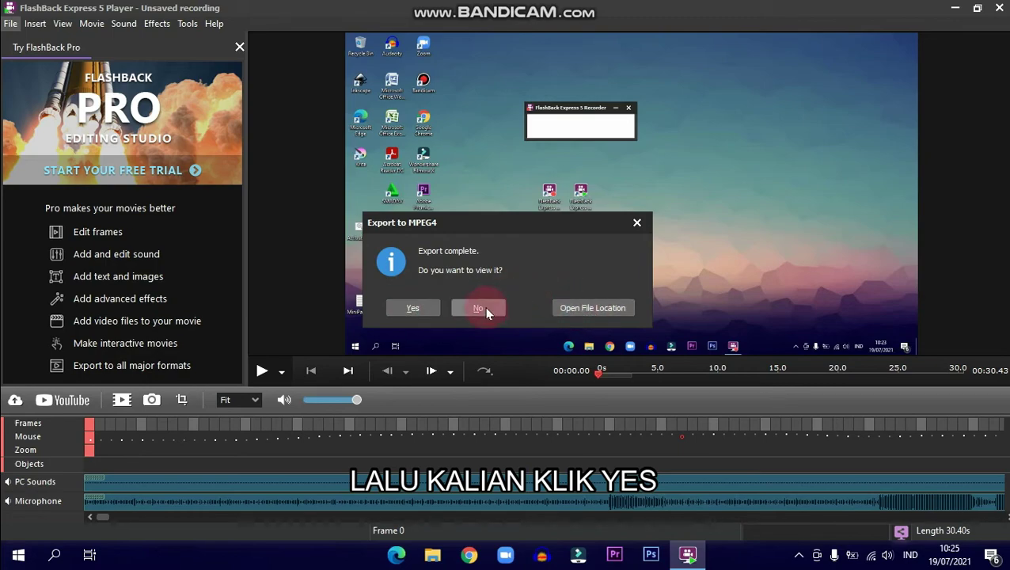
{"action": "left_click", "coordinate": [413, 308]}
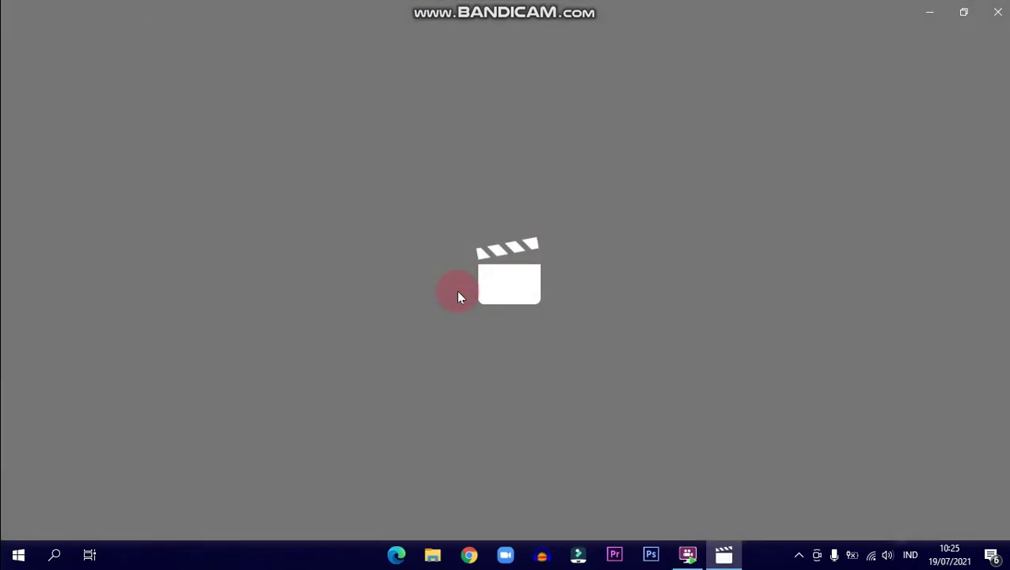